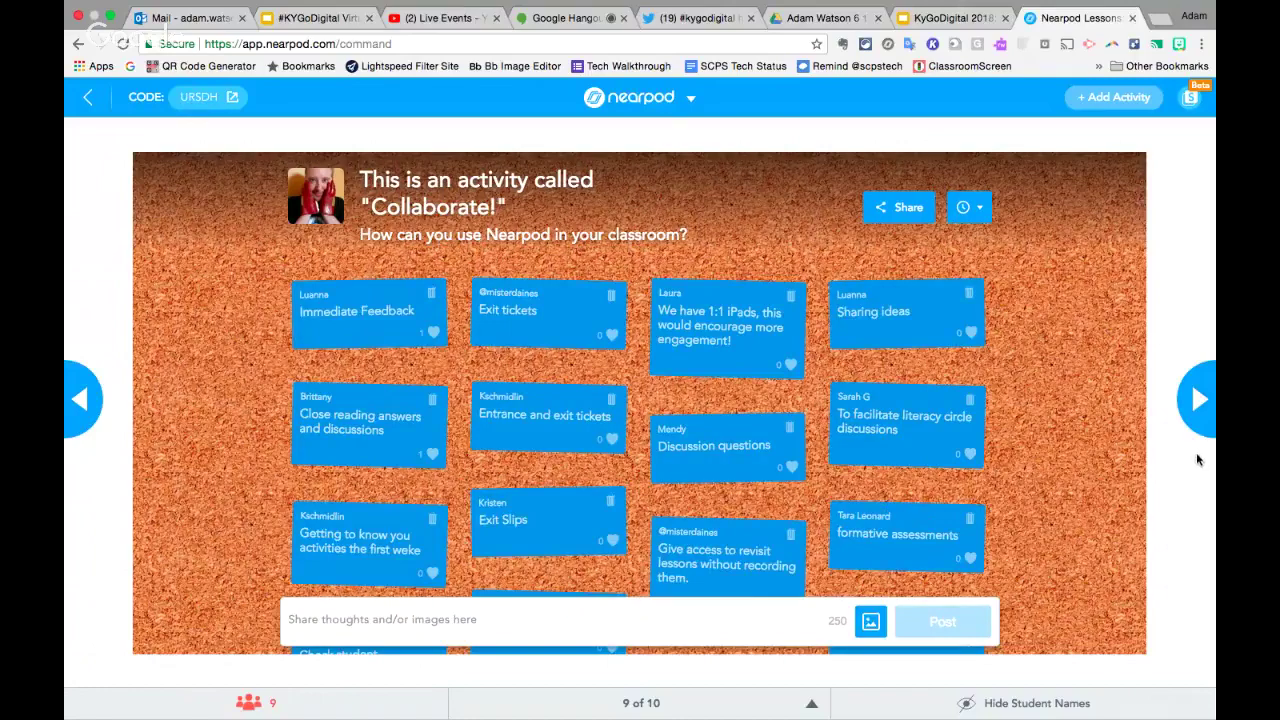
- Advance the presentation to its final slide and end the live session for all logged-in students
{"action": "left_click", "coordinate": [1205, 398]}
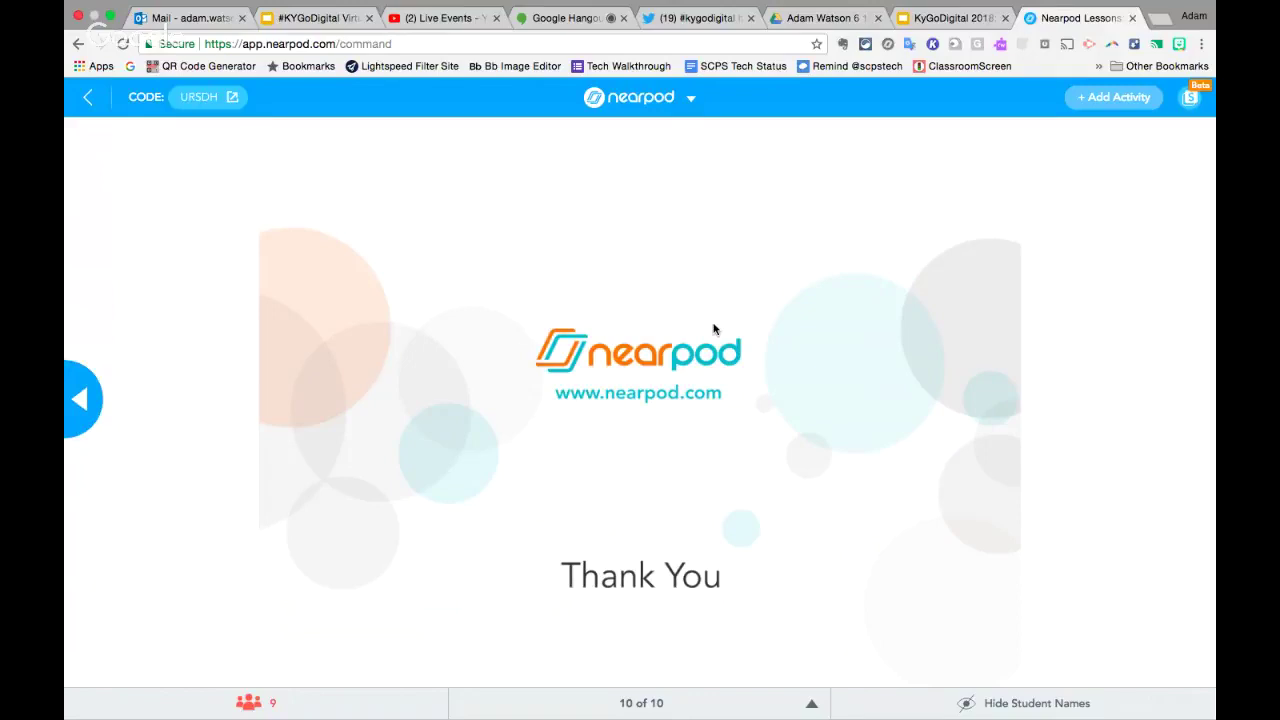
{"action": "left_click", "coordinate": [692, 103]}
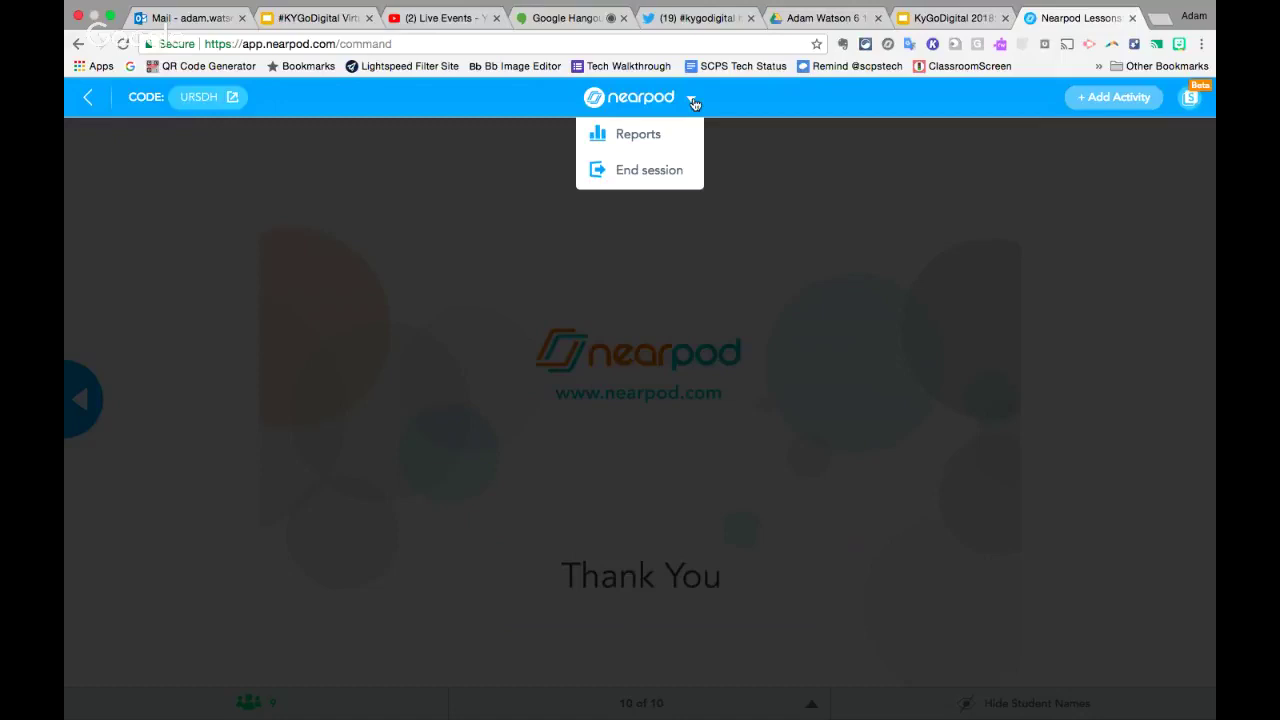
{"action": "left_click", "coordinate": [668, 171]}
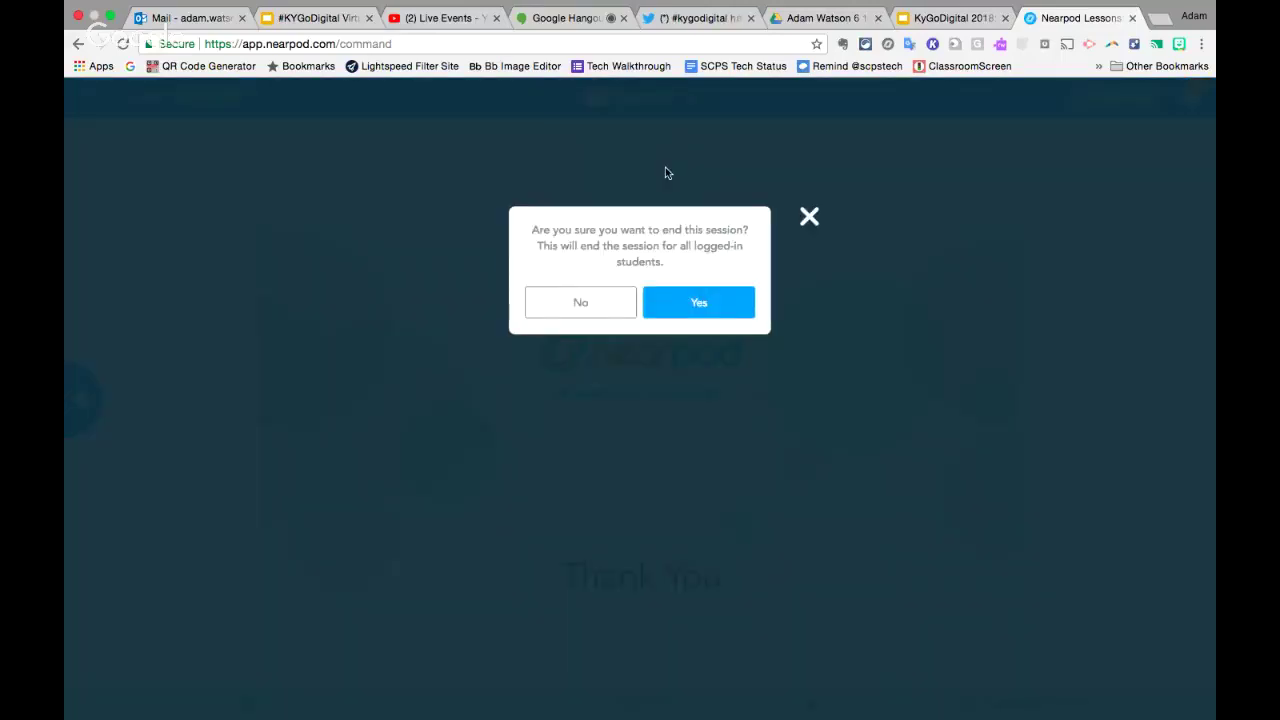
{"action": "left_click", "coordinate": [709, 314]}
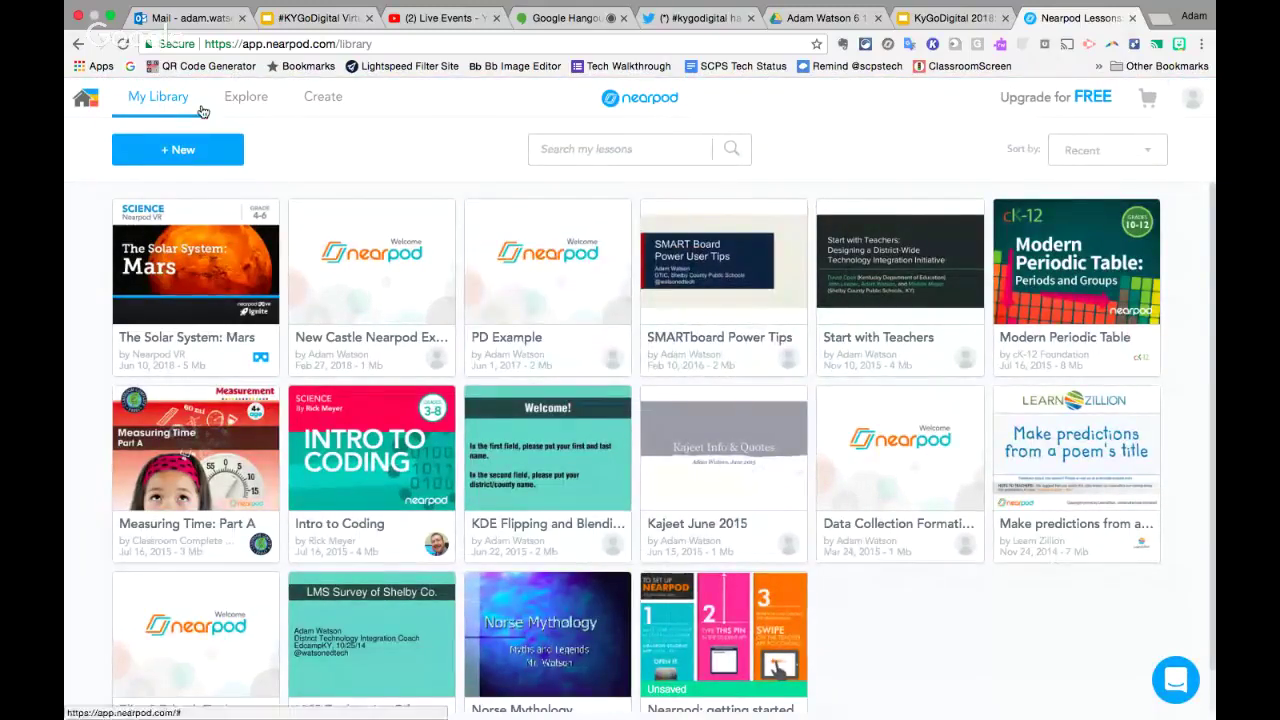
- Open the post-session report for the PD Example session from 2018-06-11 2:35 pm
{"action": "left_click", "coordinate": [87, 102]}
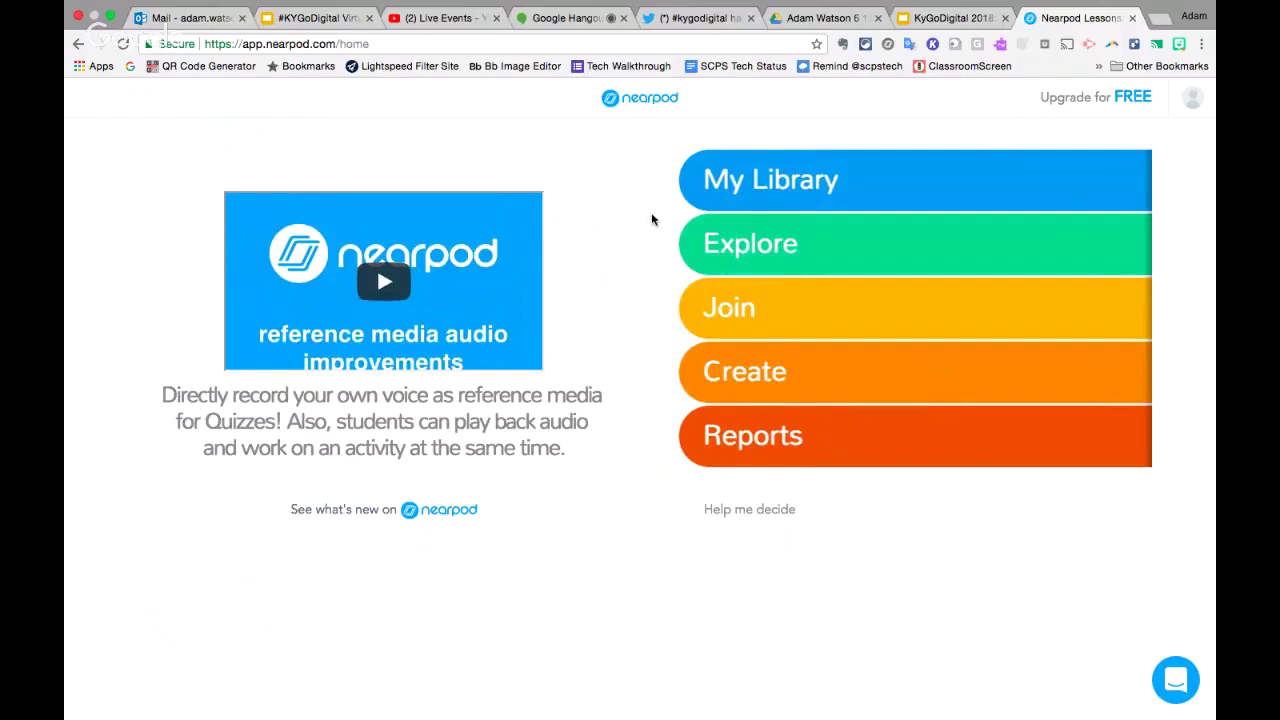
{"action": "left_click", "coordinate": [748, 445]}
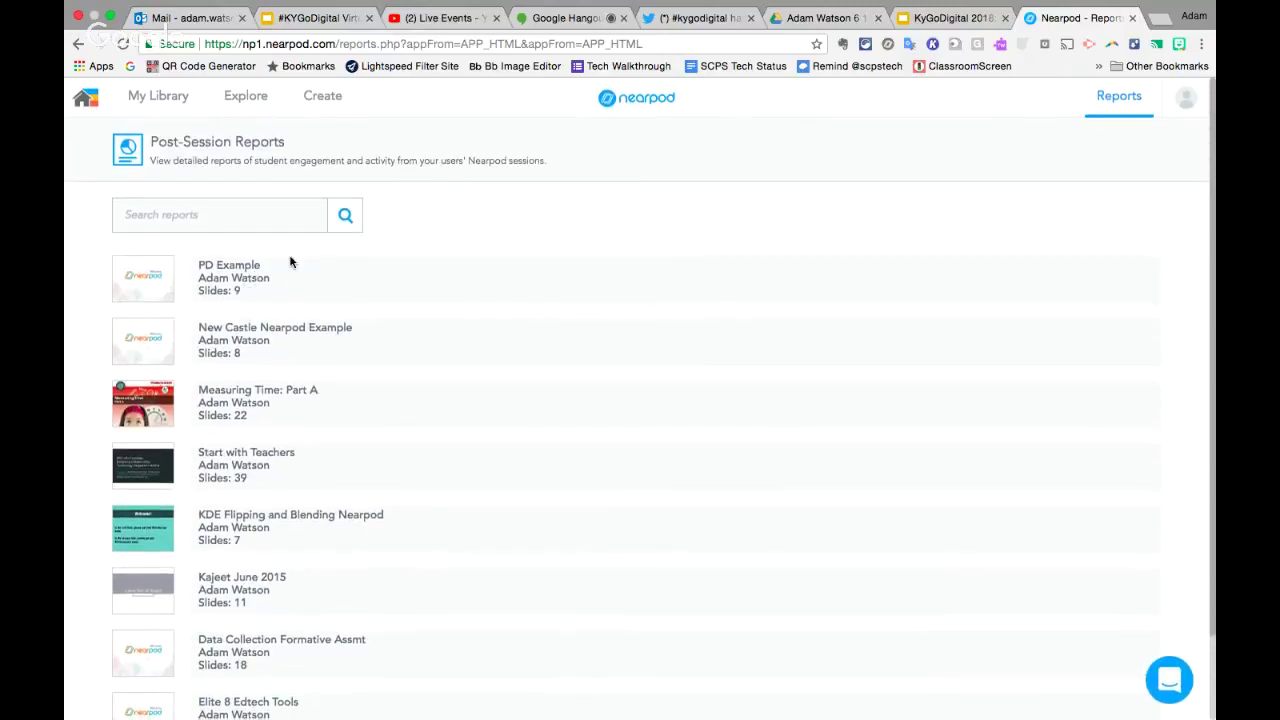
{"action": "left_click", "coordinate": [224, 268]}
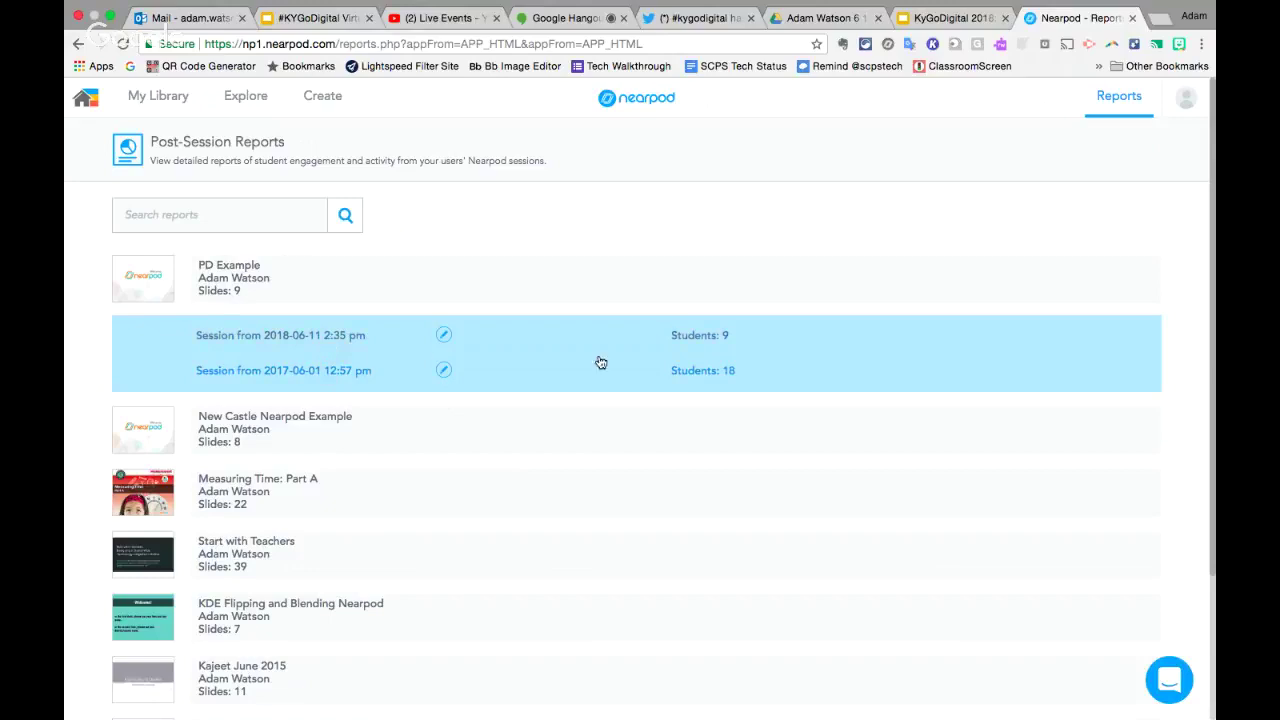
{"action": "left_click", "coordinate": [713, 338]}
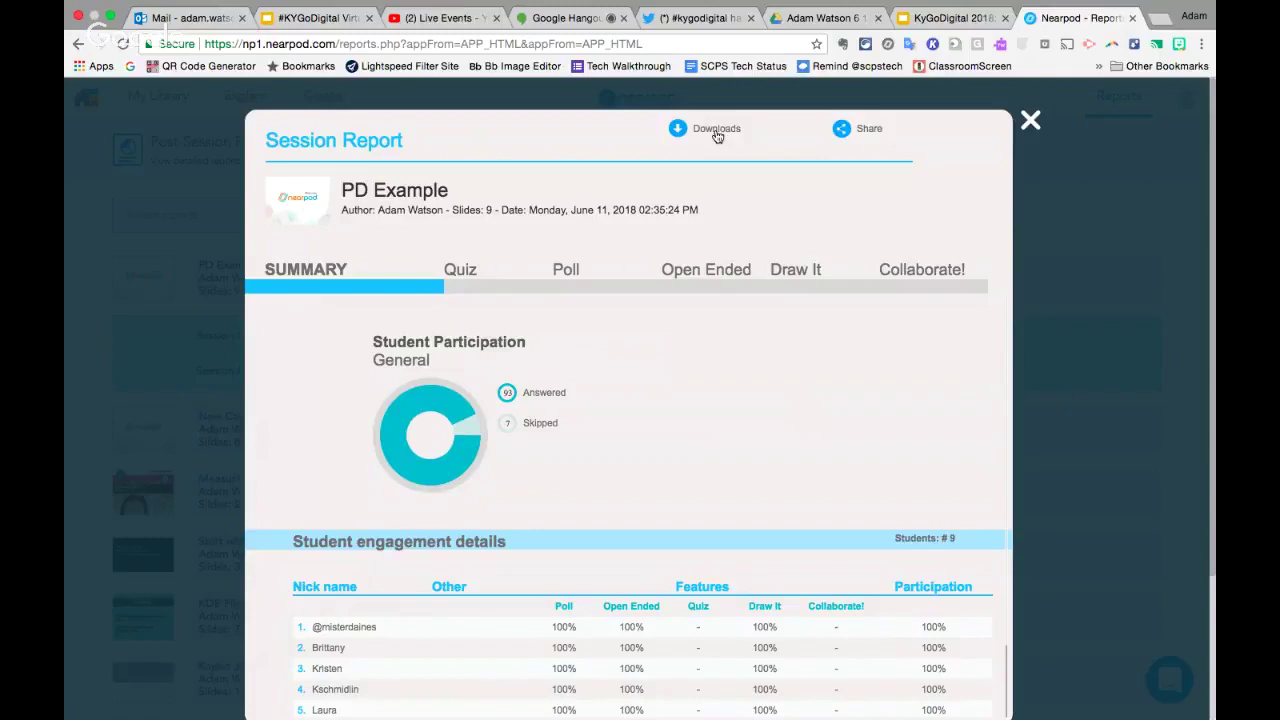
- Examine the report summary's participation chart and the per-student engagement details
{"action": "scroll", "coordinate": [690, 315], "scroll_direction": "down", "scroll_amount": 1}
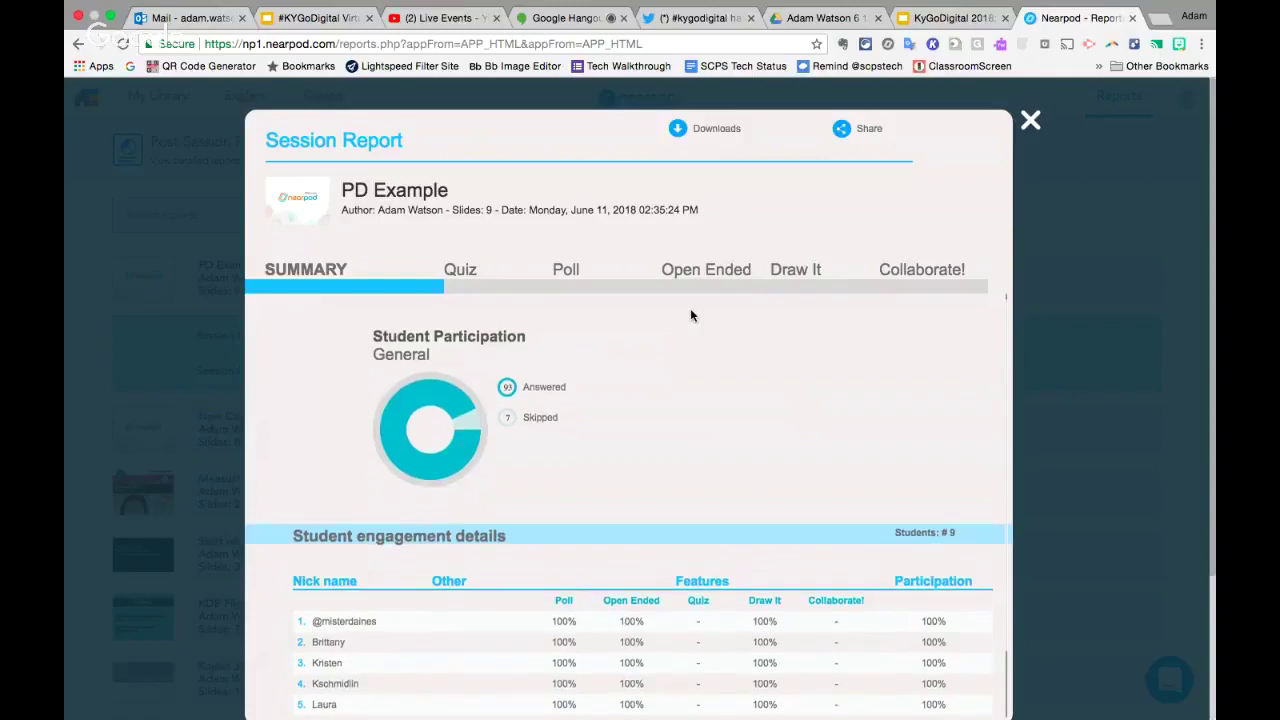
{"action": "scroll", "coordinate": [690, 315], "scroll_direction": "down", "scroll_amount": 3}
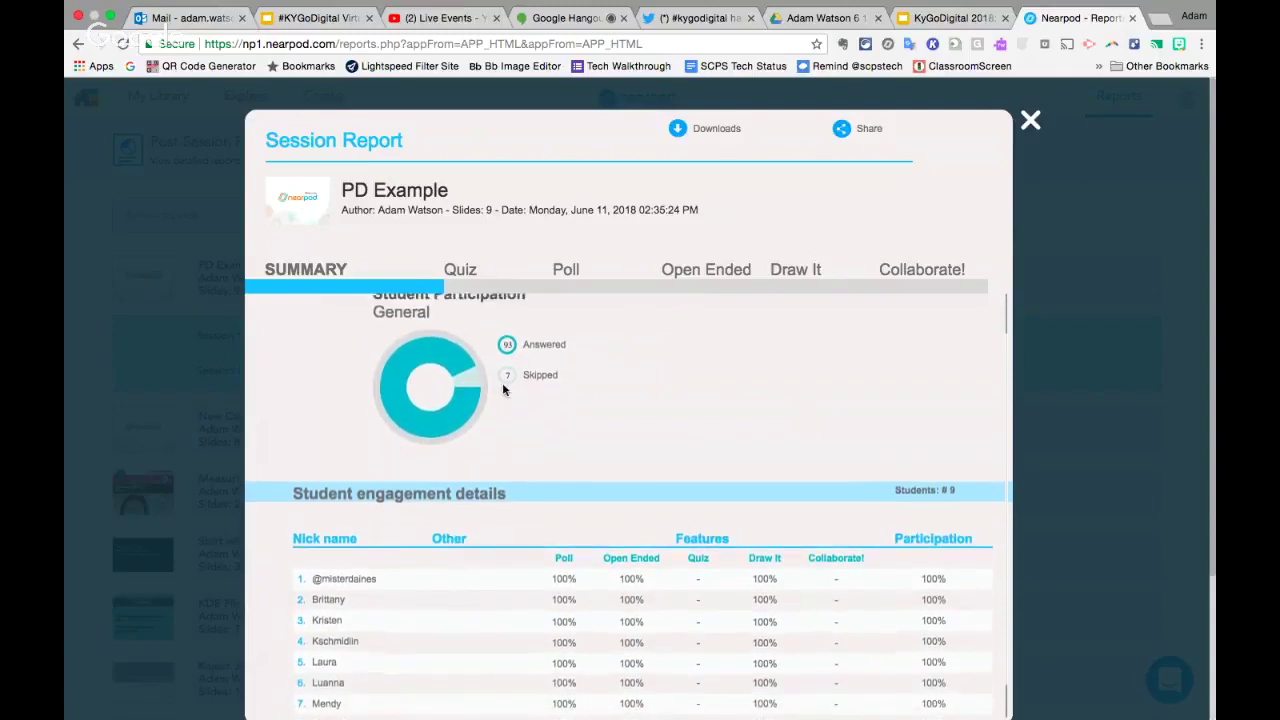
{"action": "scroll", "coordinate": [503, 389], "scroll_direction": "up", "scroll_amount": 2}
{"action": "scroll", "coordinate": [566, 446], "scroll_direction": "down", "scroll_amount": 1}
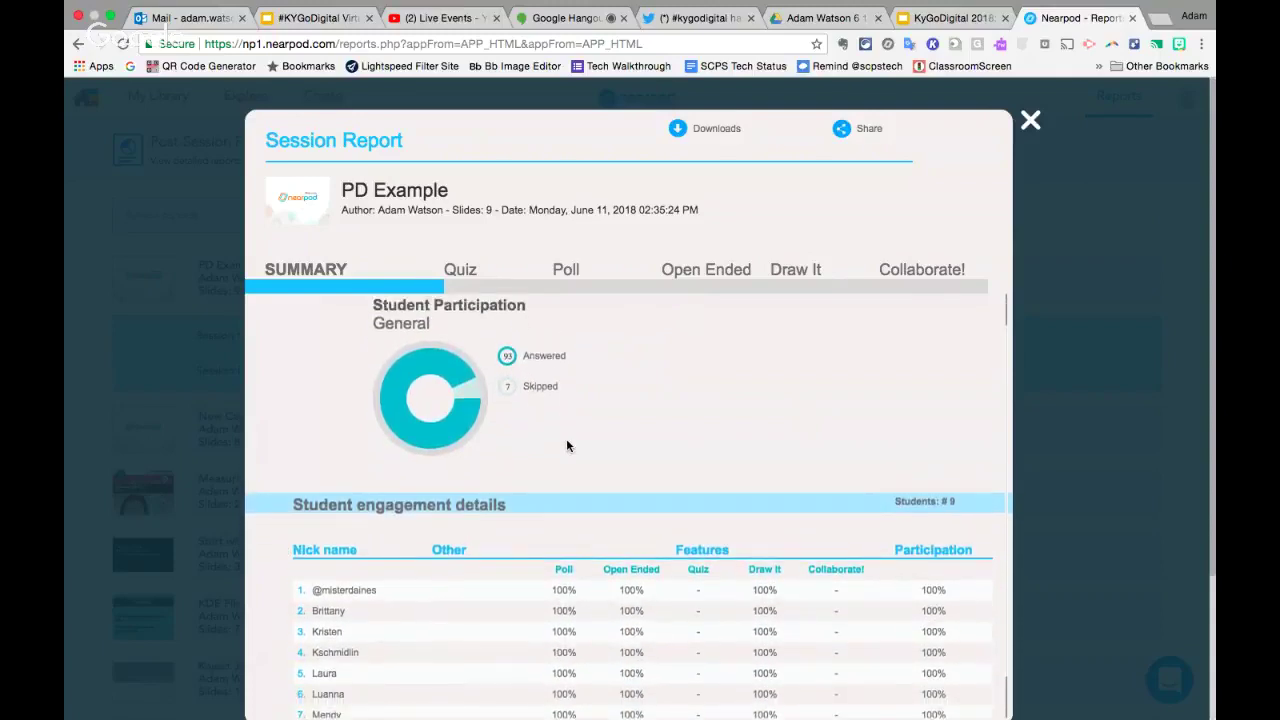
{"action": "scroll", "coordinate": [566, 444], "scroll_direction": "down", "scroll_amount": 3}
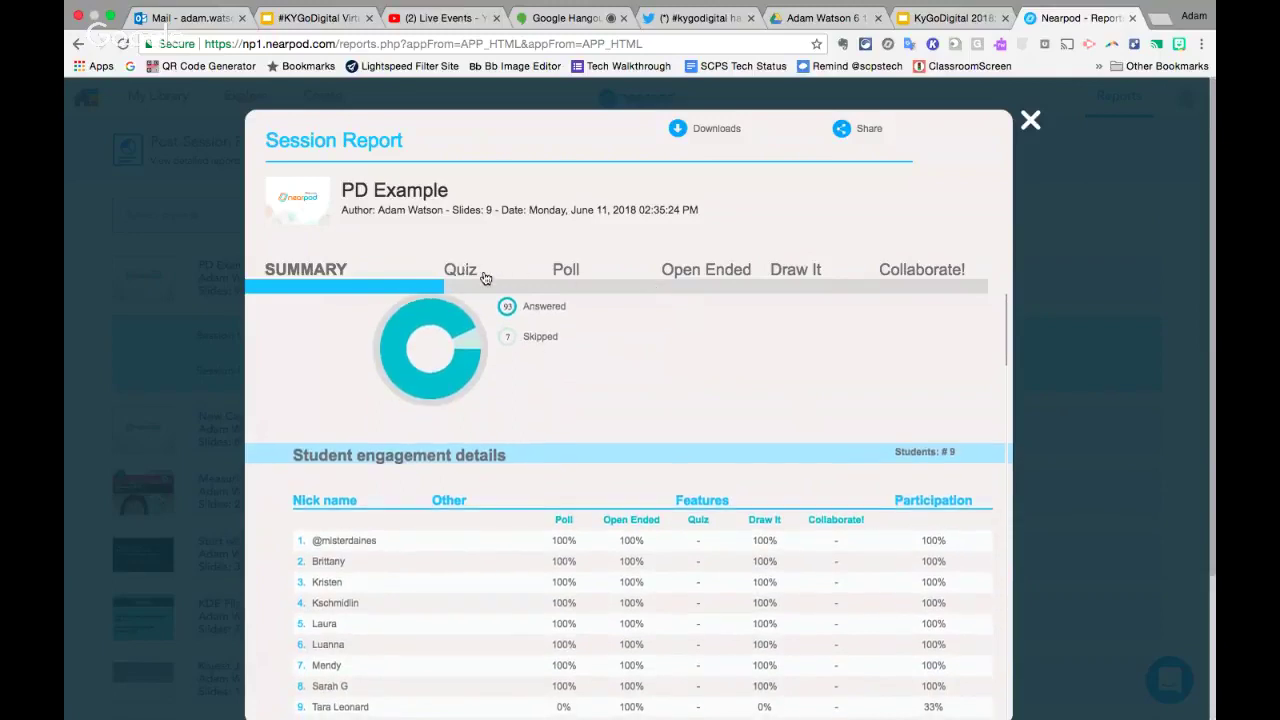
{"action": "scroll", "coordinate": [543, 448], "scroll_direction": "down", "scroll_amount": 5}
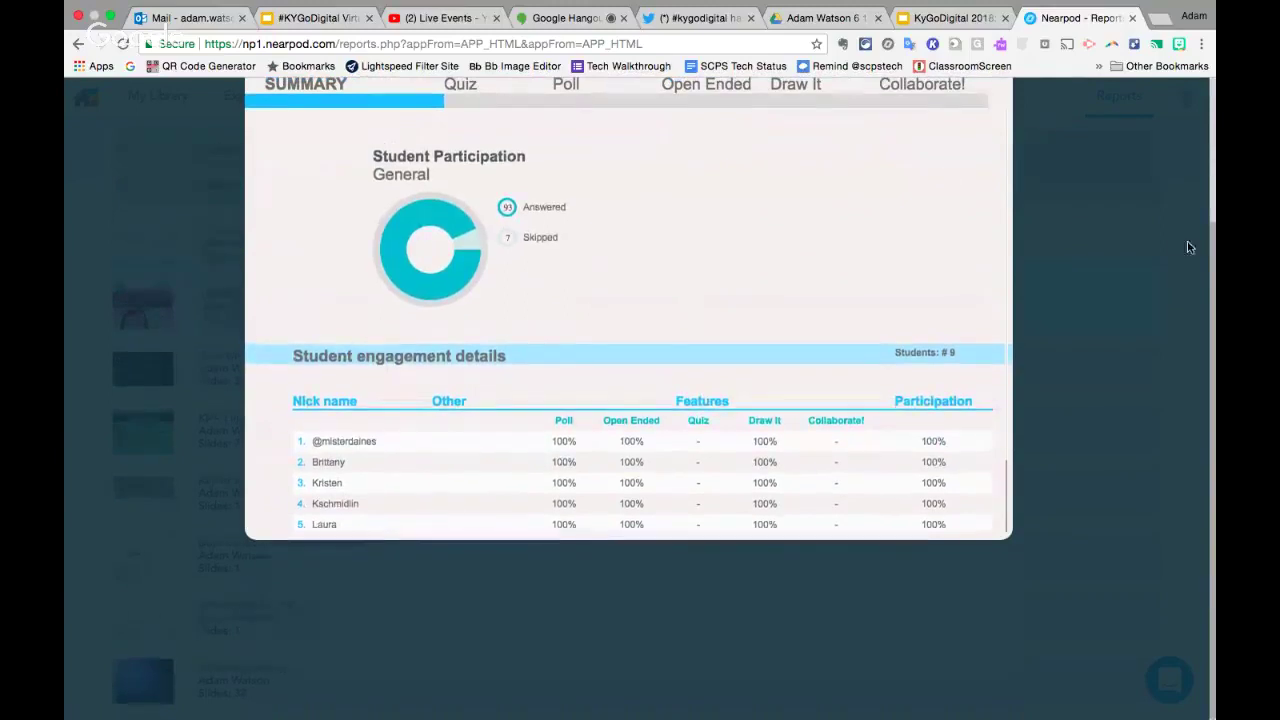
{"action": "scroll", "coordinate": [620, 300], "scroll_direction": "up", "scroll_amount": 4}
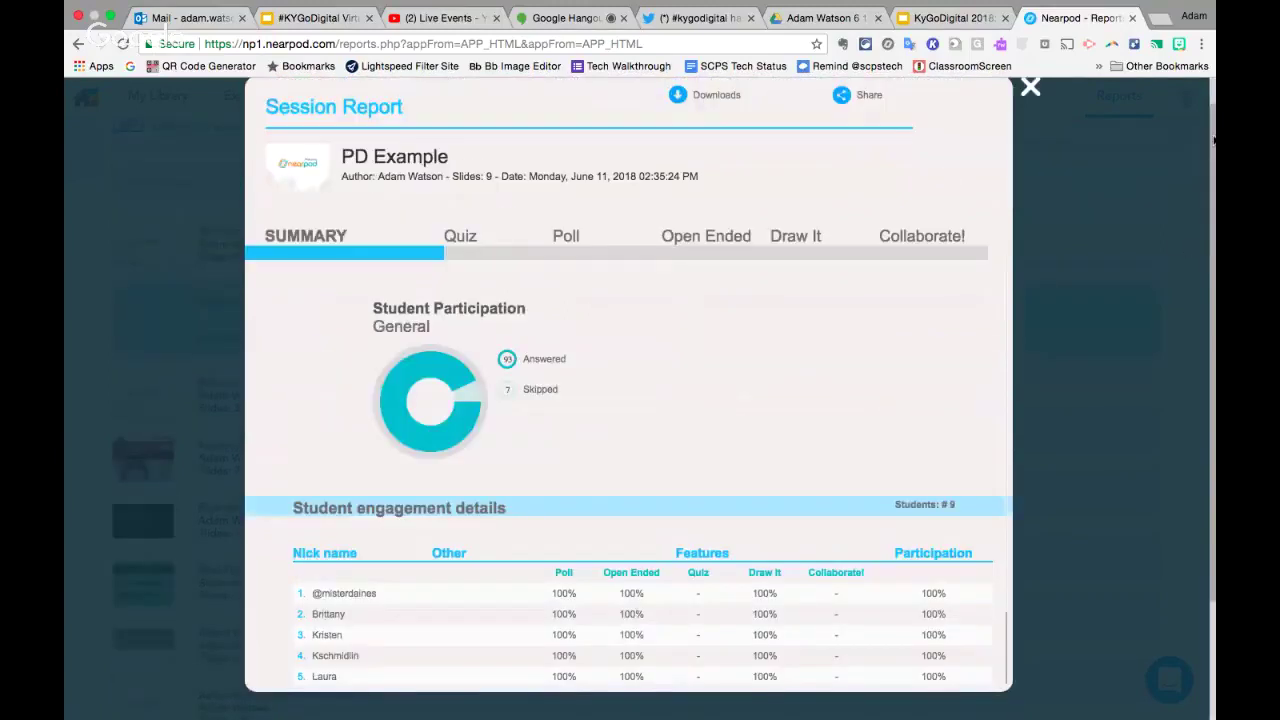
- Review the students' responses to the Nearpod familiarity poll and the open-ended dream vacation question
{"action": "left_click", "coordinate": [467, 248]}
{"action": "left_click", "coordinate": [568, 248]}
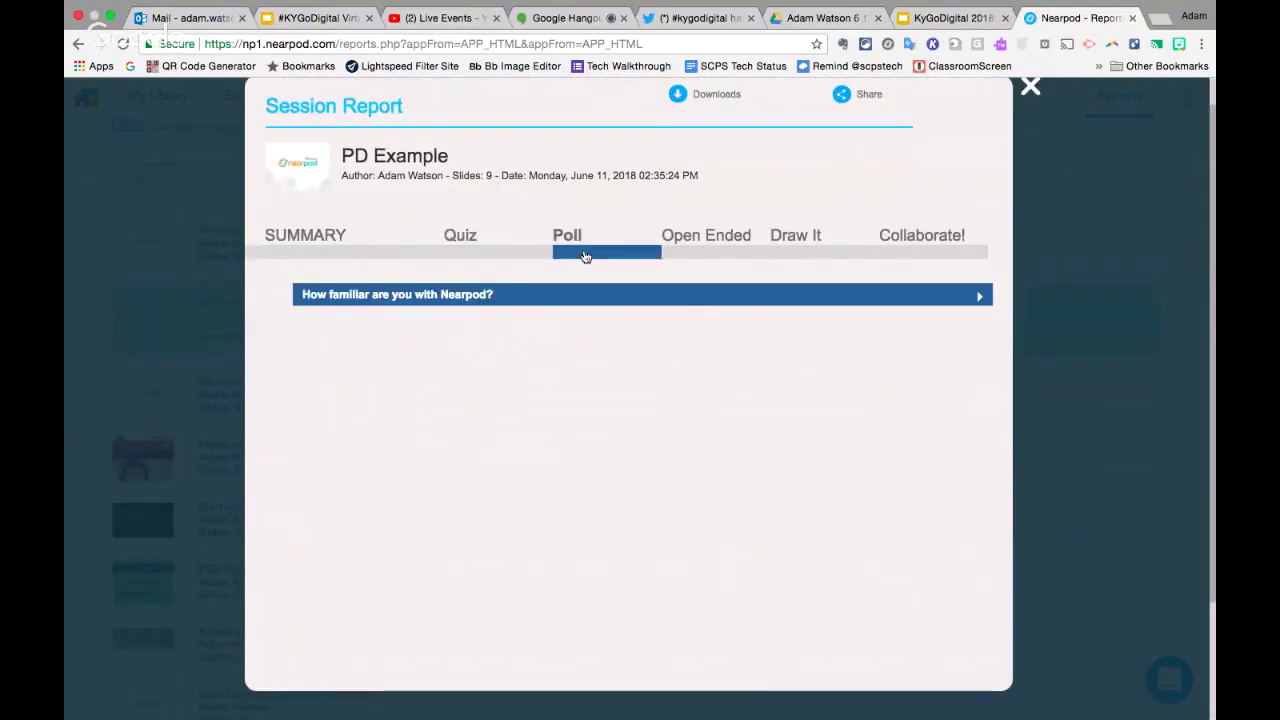
{"action": "left_click", "coordinate": [981, 297]}
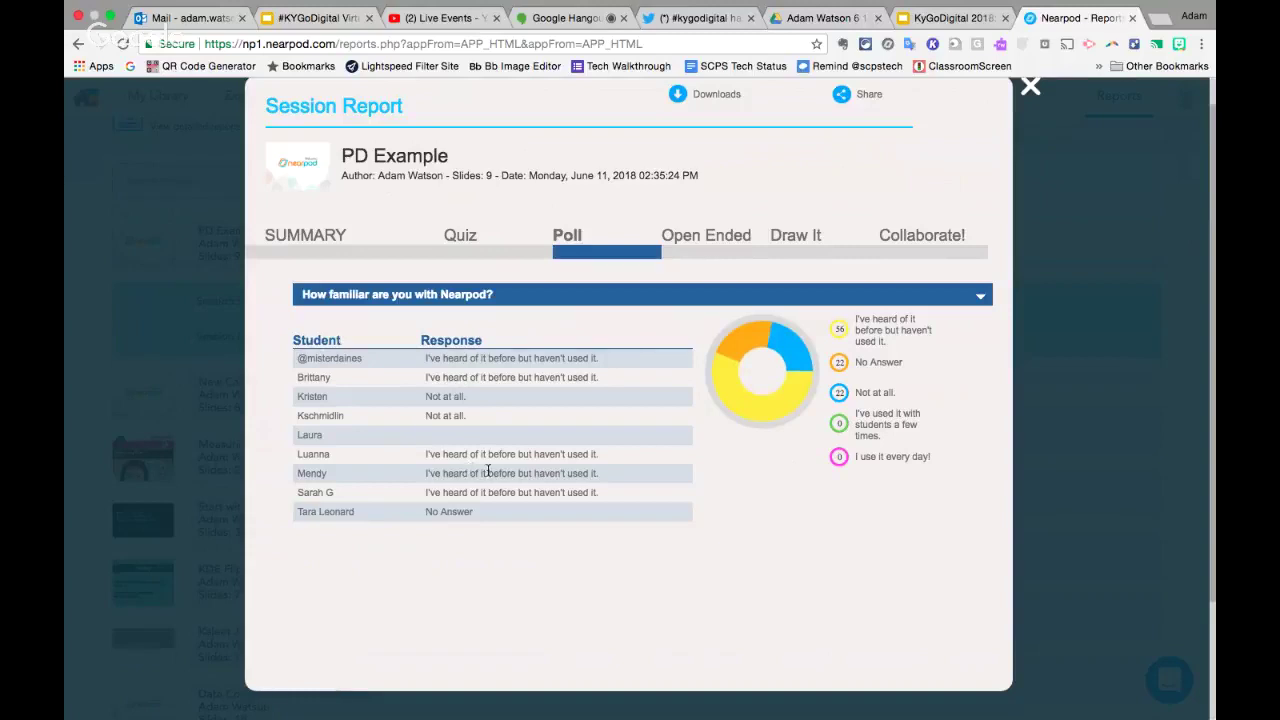
{"action": "left_click", "coordinate": [690, 240]}
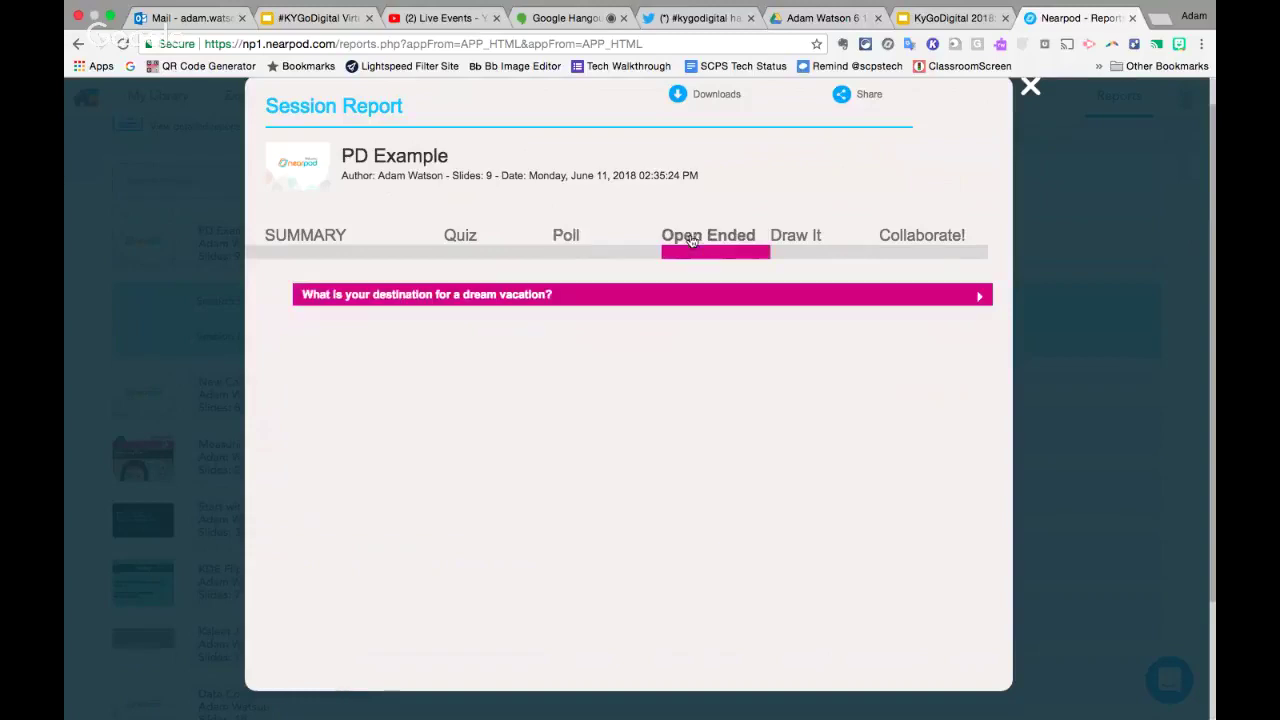
{"action": "left_click", "coordinate": [980, 297]}
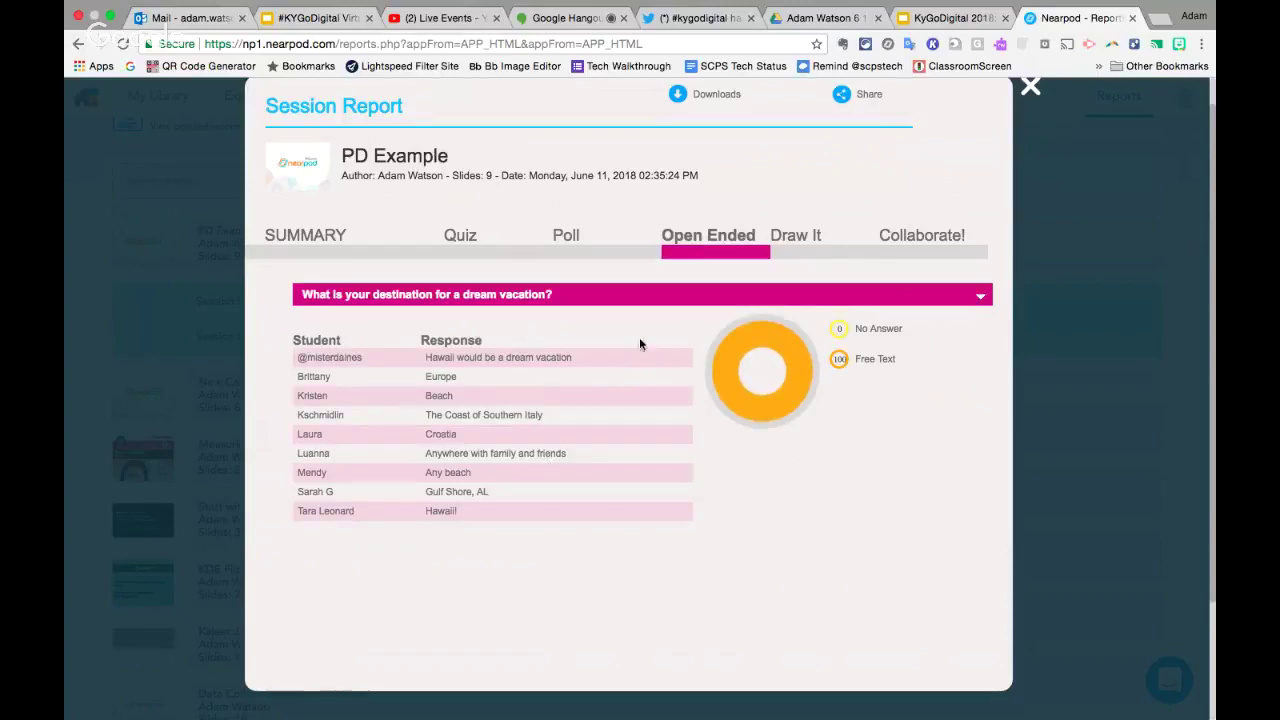
- Look through the students' drawings for the Draw It activity and close the session report
{"action": "left_click", "coordinate": [811, 250]}
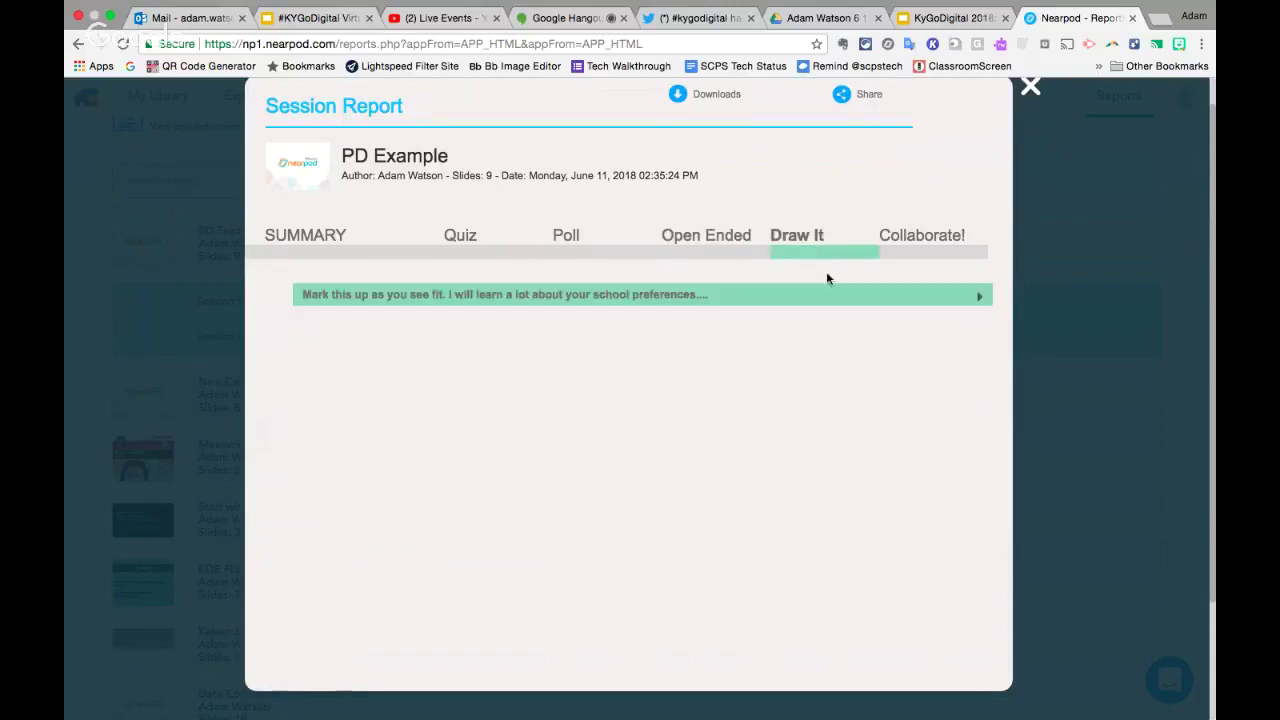
{"action": "left_click", "coordinate": [977, 300]}
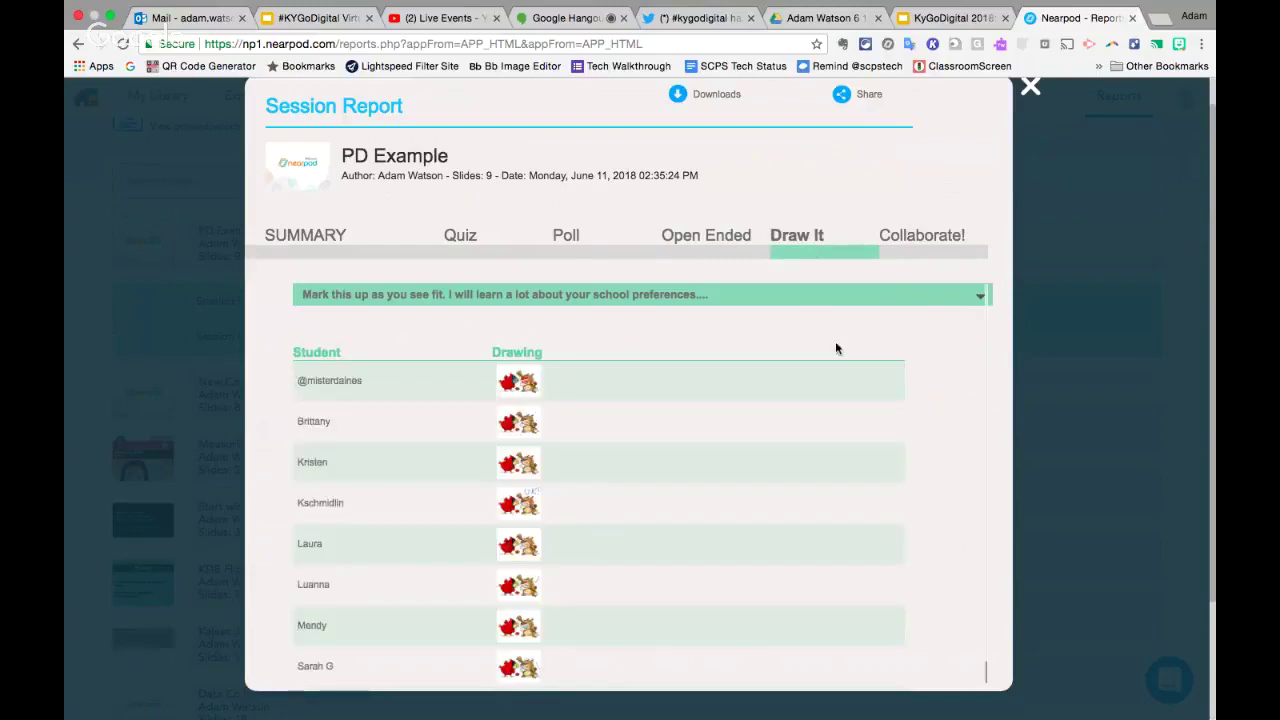
{"action": "scroll", "coordinate": [733, 419], "scroll_direction": "down", "scroll_amount": 1}
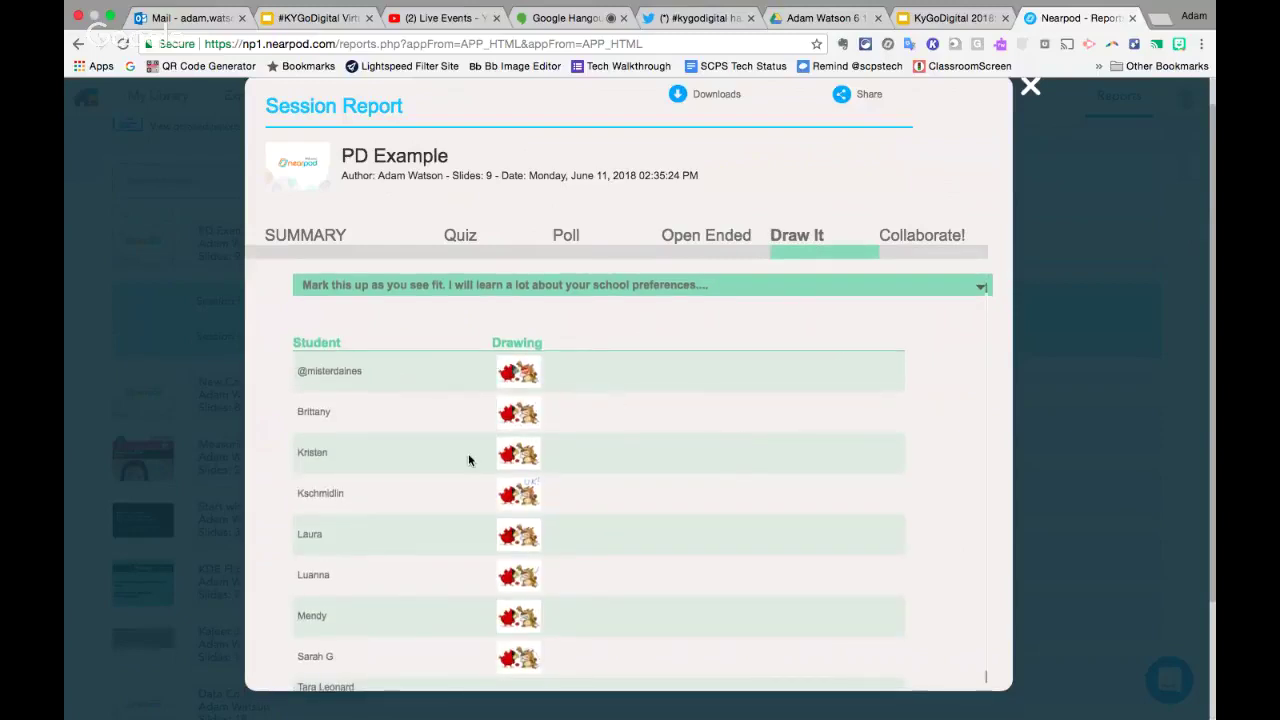
{"action": "scroll", "coordinate": [468, 453], "scroll_direction": "down", "scroll_amount": 1}
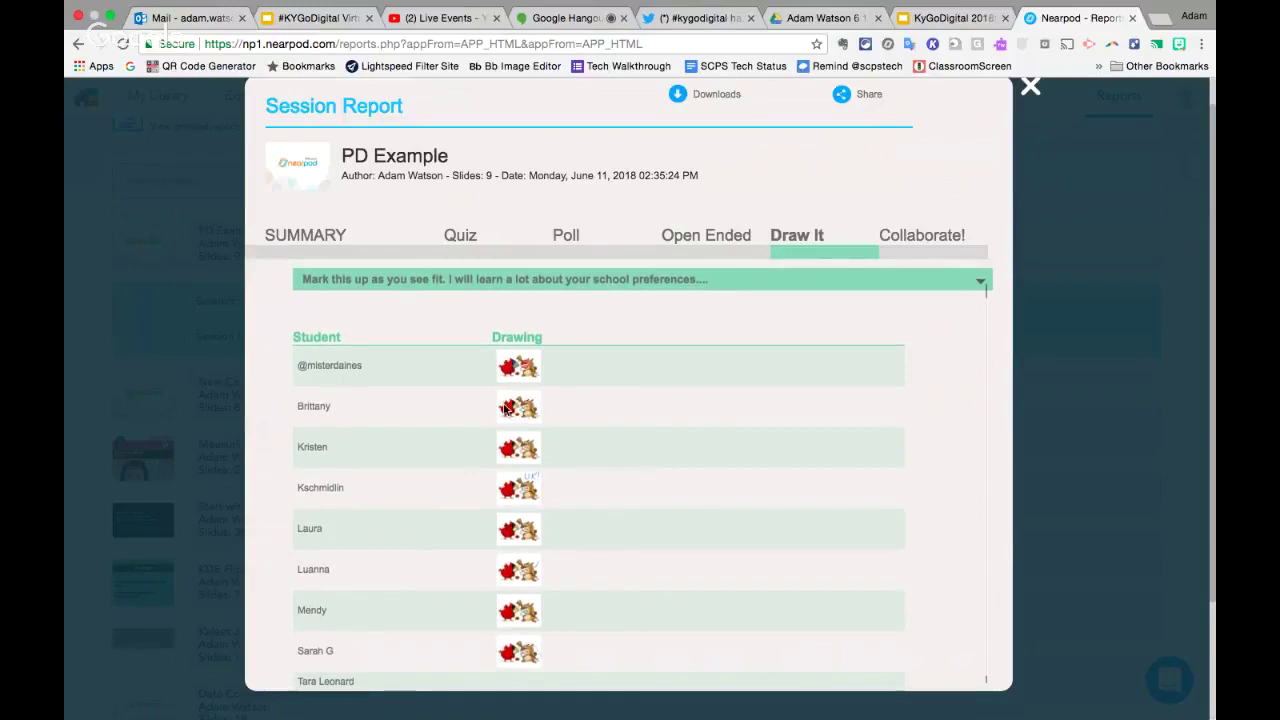
{"action": "scroll", "coordinate": [500, 467], "scroll_direction": "down", "scroll_amount": 1}
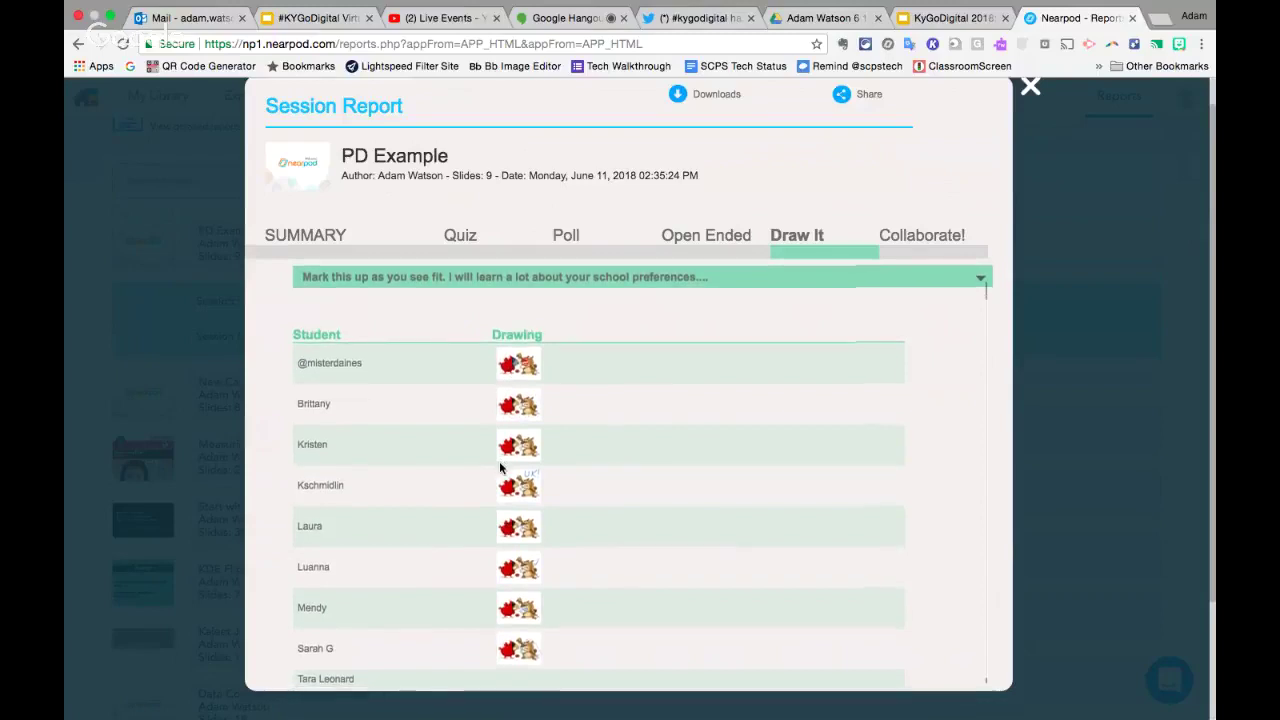
{"action": "scroll", "coordinate": [500, 467], "scroll_direction": "down", "scroll_amount": 1}
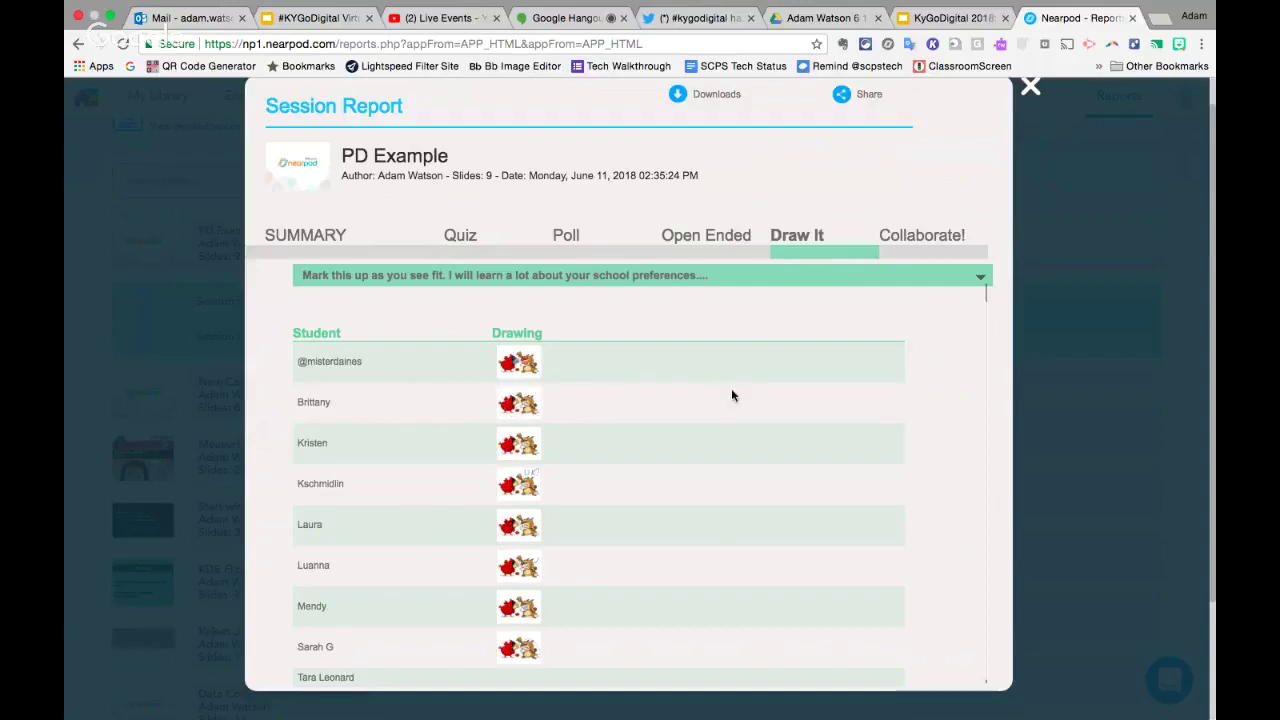
{"action": "scroll", "coordinate": [764, 351], "scroll_direction": "up", "scroll_amount": 2}
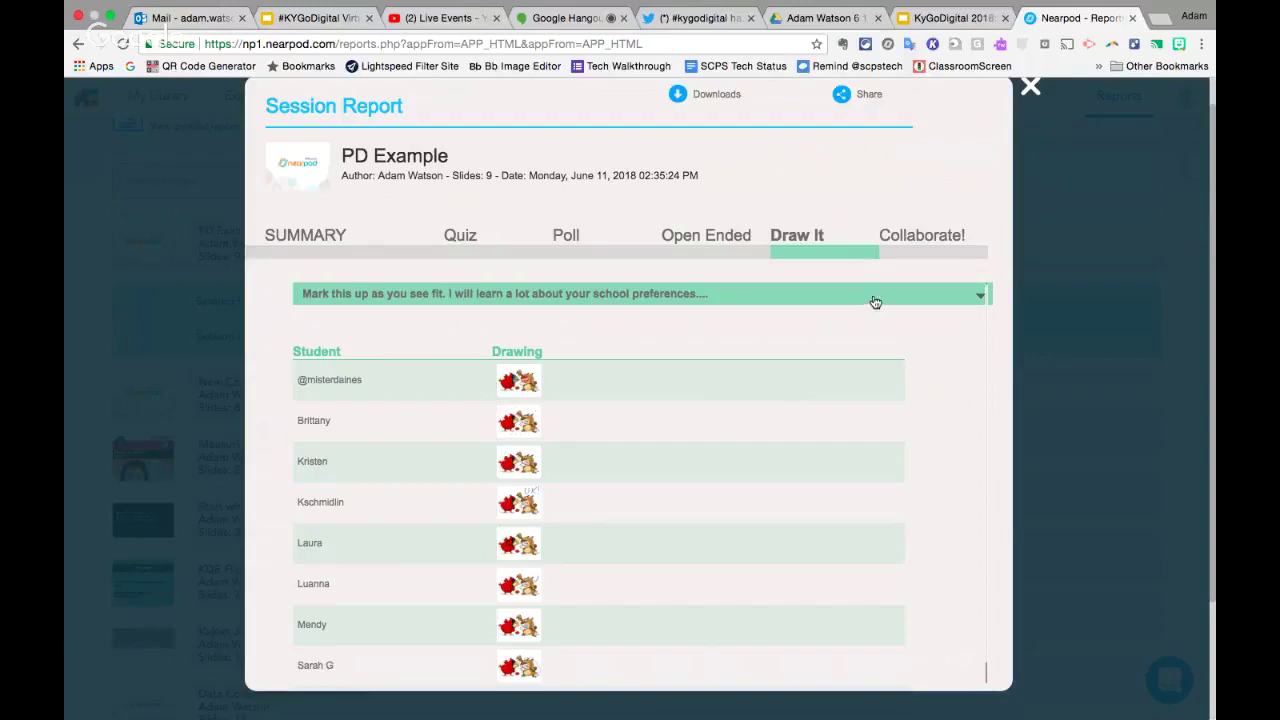
{"action": "left_click", "coordinate": [1029, 91]}
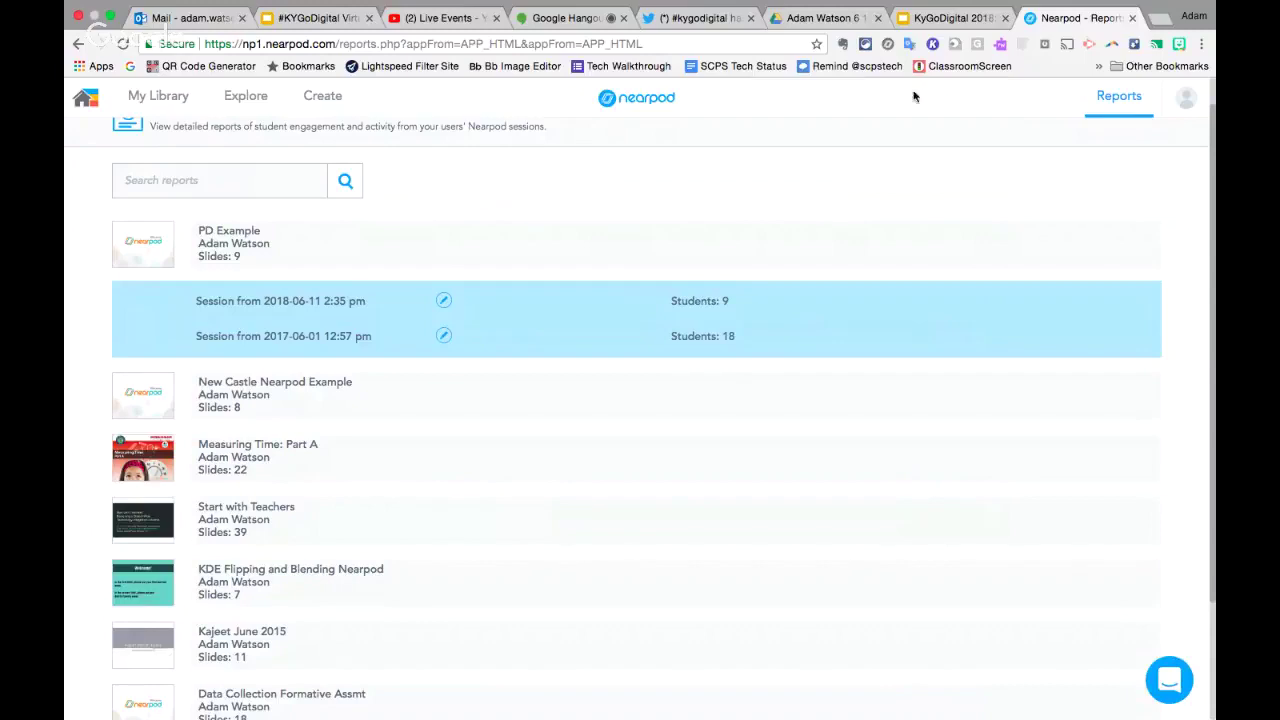
- Return from the reports to the home page and open the Explore lesson catalogue
{"action": "mouse_move", "coordinate": [958, 8]}
{"action": "scroll", "coordinate": [903, 177], "scroll_direction": "up", "scroll_amount": 1}
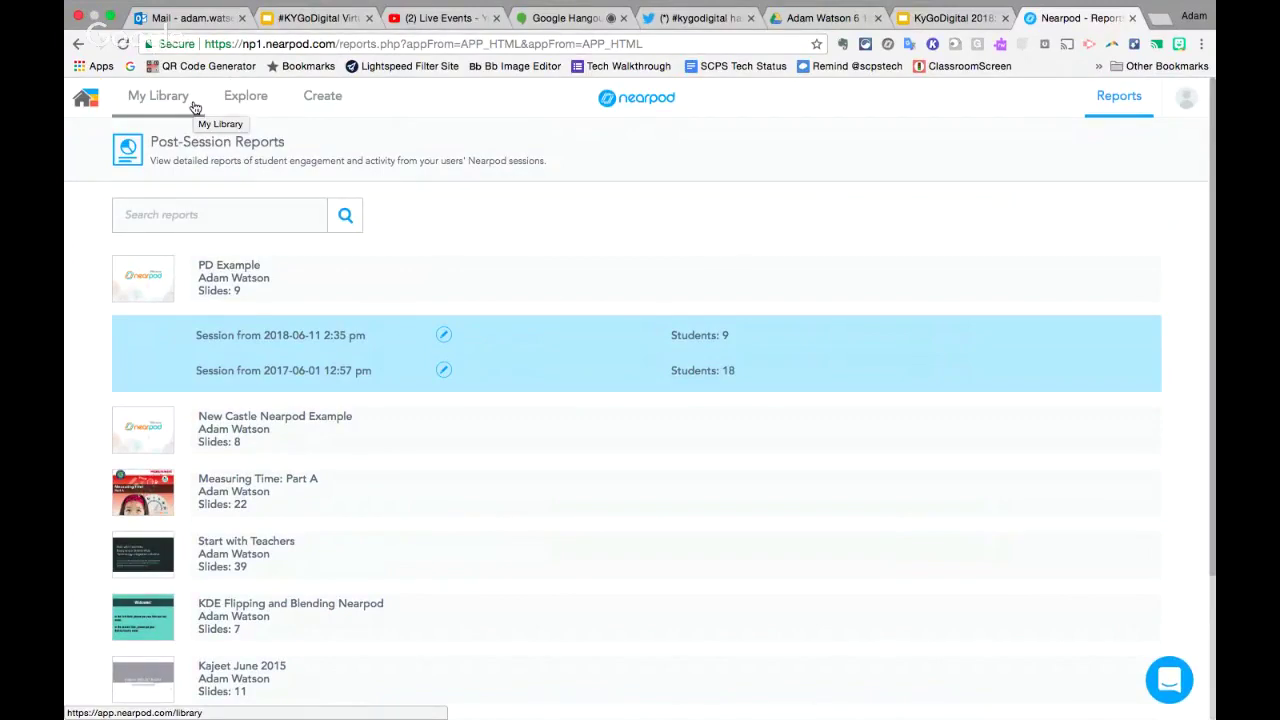
{"action": "left_click", "coordinate": [112, 95]}
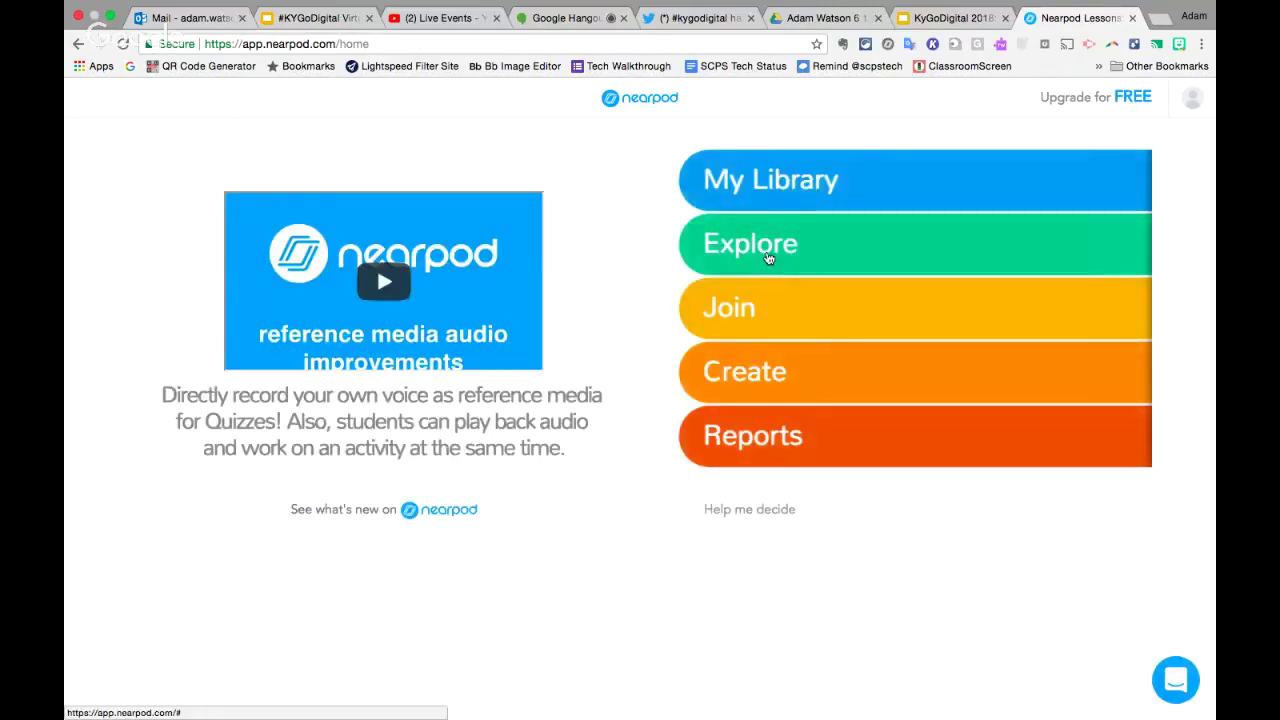
{"action": "left_click", "coordinate": [768, 257]}
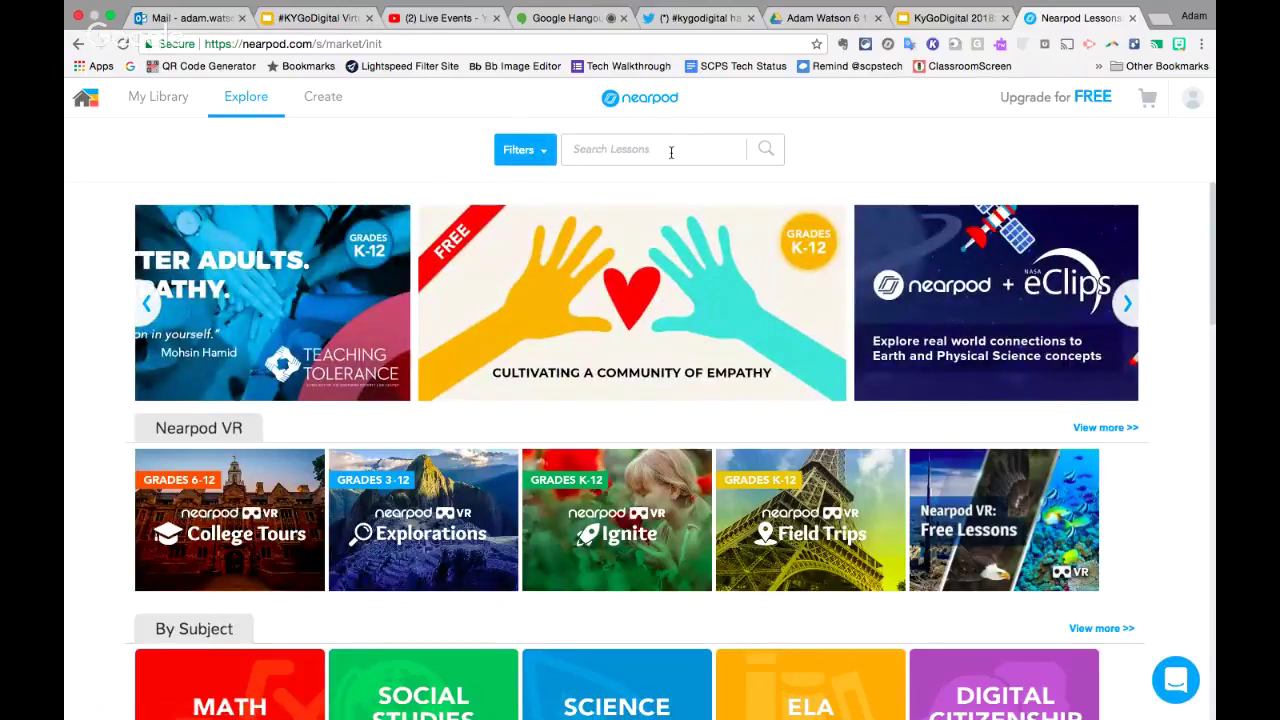
- Search all lessons with the Free price and Virtual Reality resource type filters, and browse the matching lessons
{"action": "left_click", "coordinate": [543, 153]}
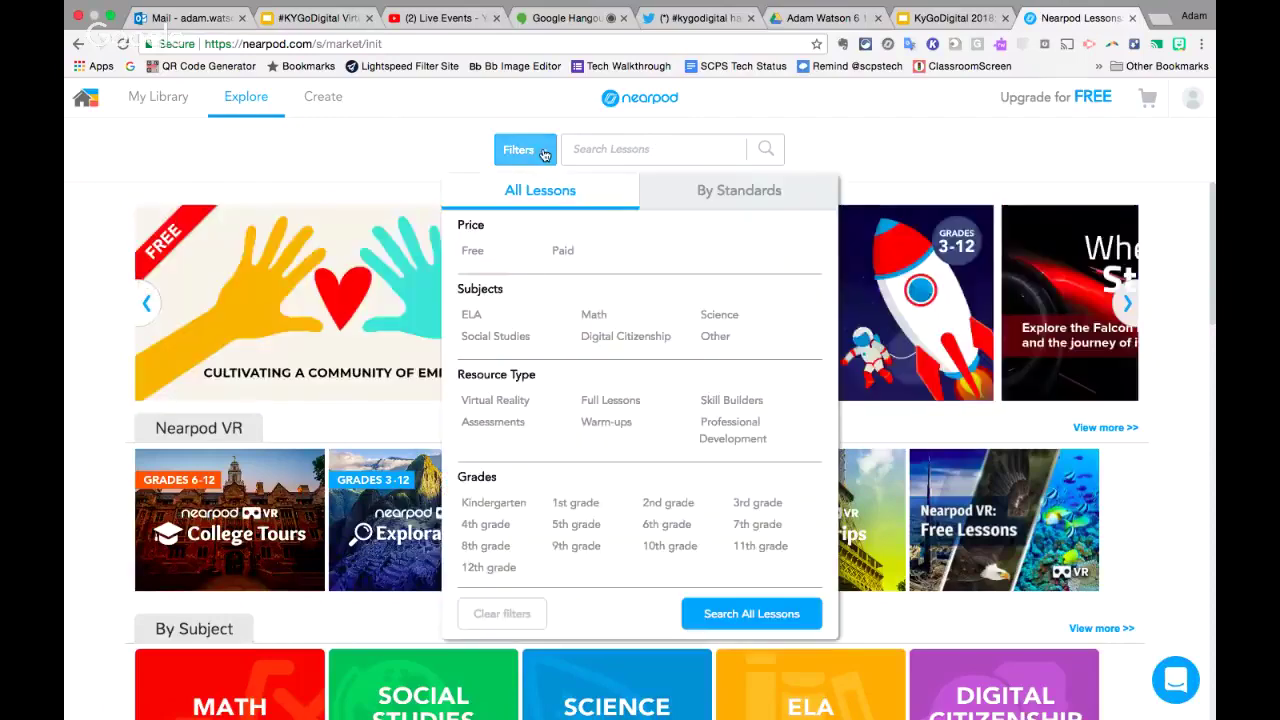
{"action": "left_click", "coordinate": [476, 256]}
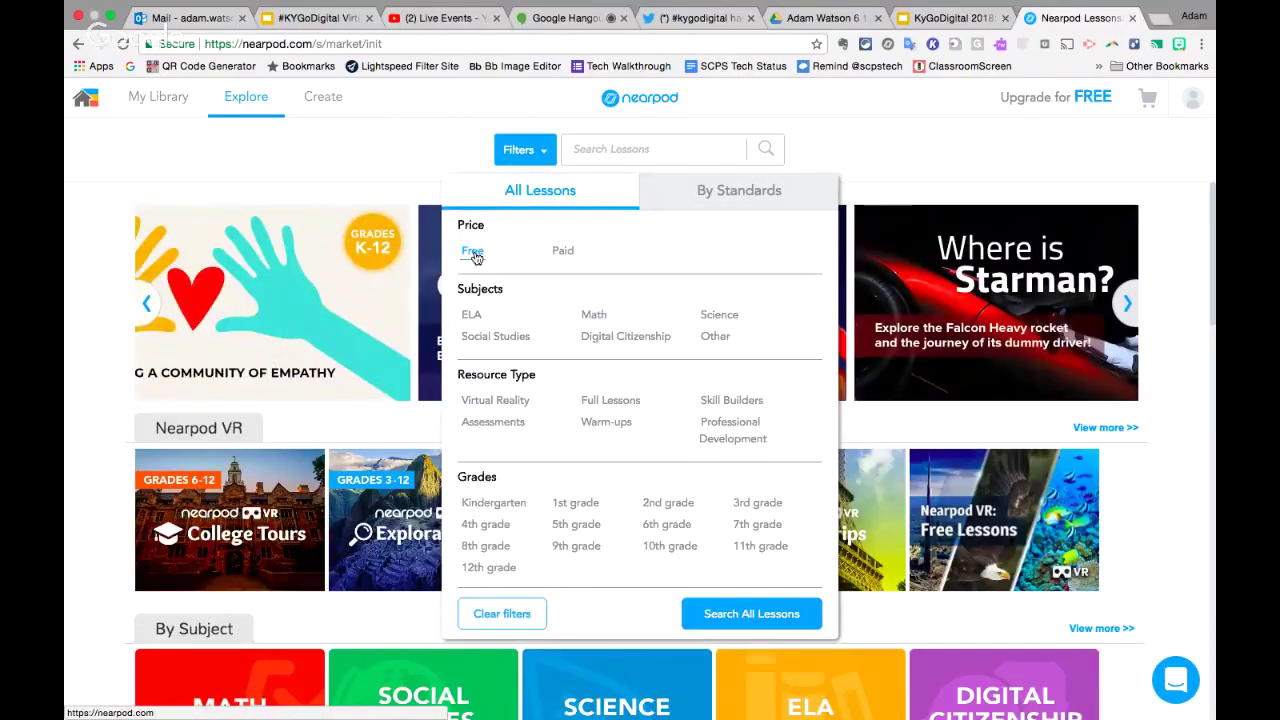
{"action": "left_click", "coordinate": [510, 402]}
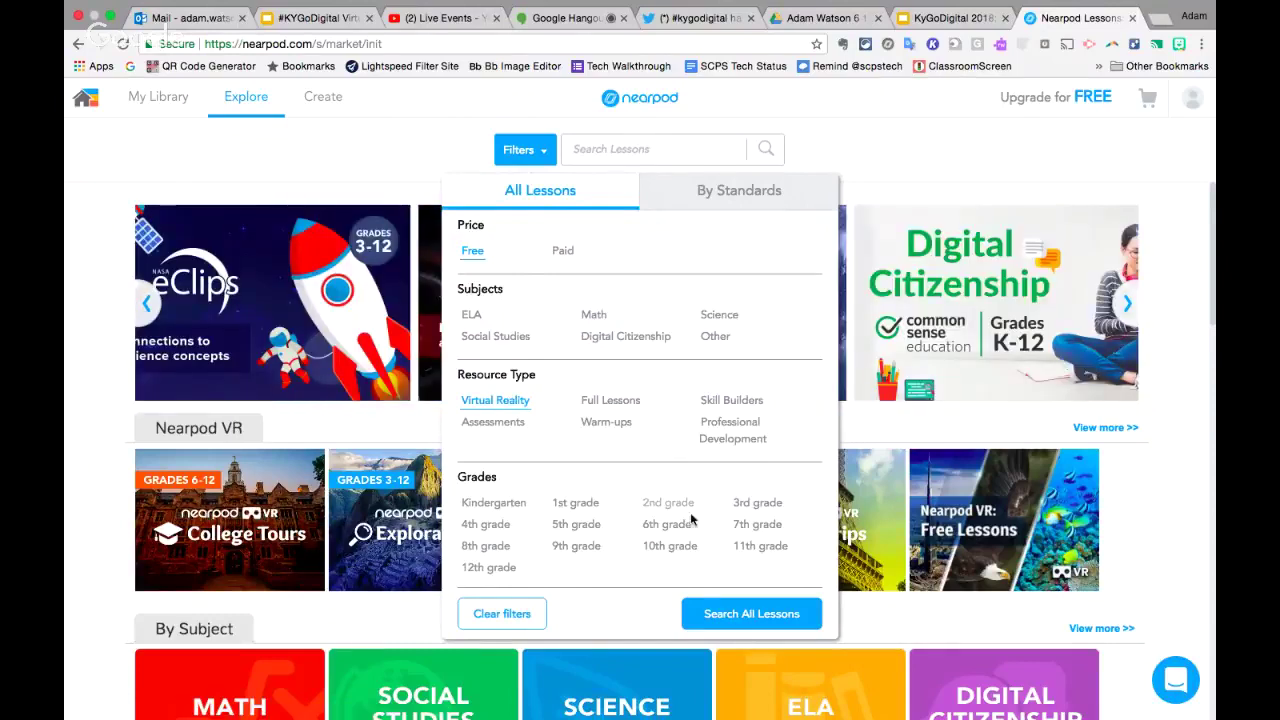
{"action": "left_click", "coordinate": [730, 607]}
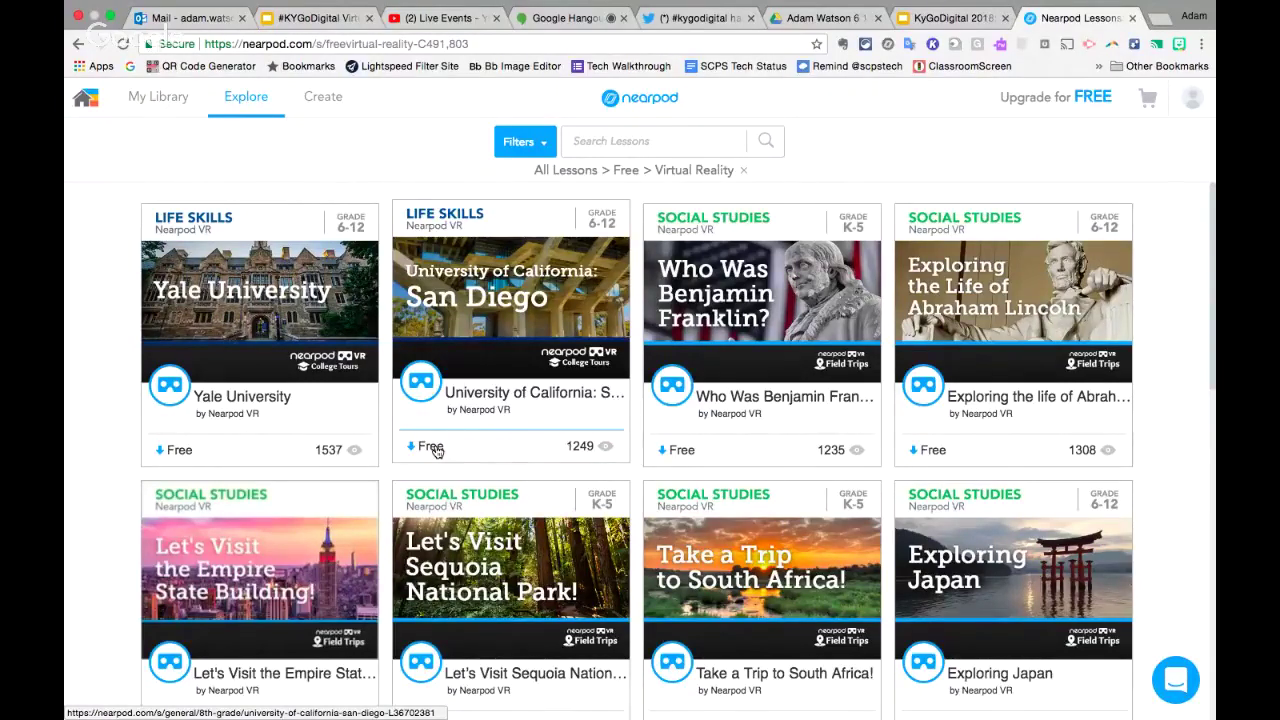
{"action": "scroll", "coordinate": [436, 451], "scroll_direction": "down", "scroll_amount": 5}
{"action": "scroll", "coordinate": [436, 451], "scroll_direction": "down", "scroll_amount": 9}
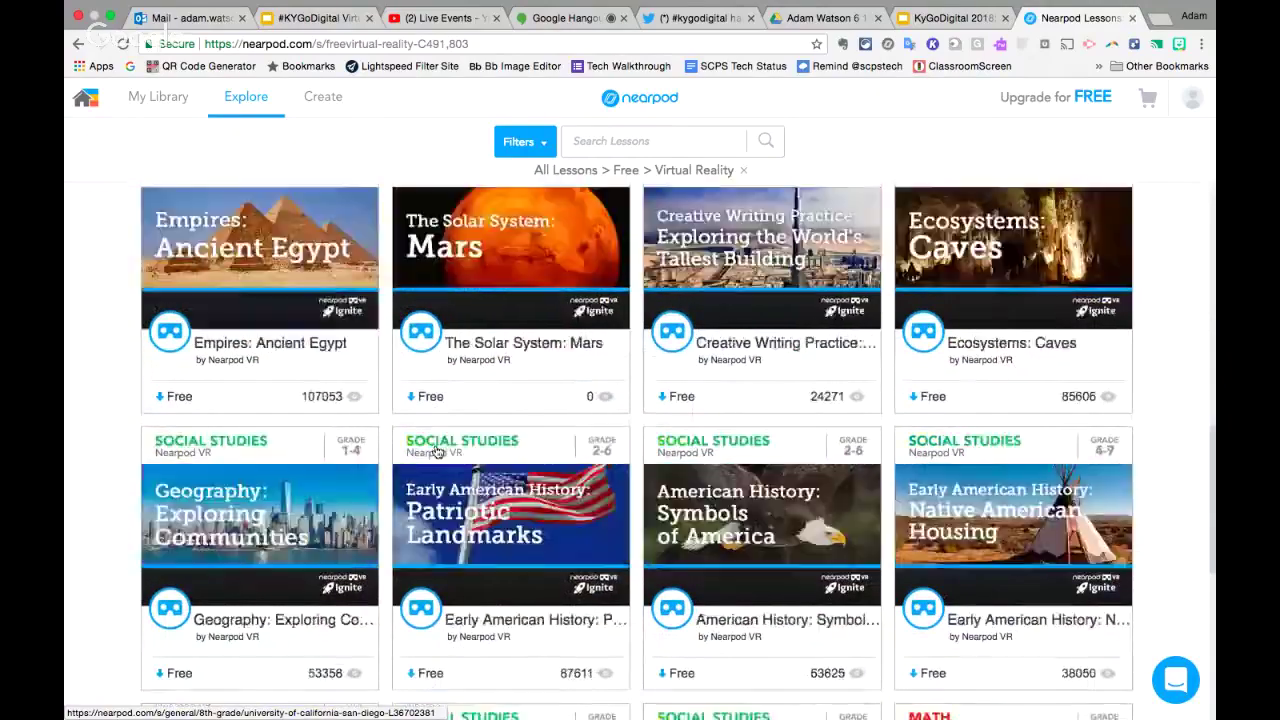